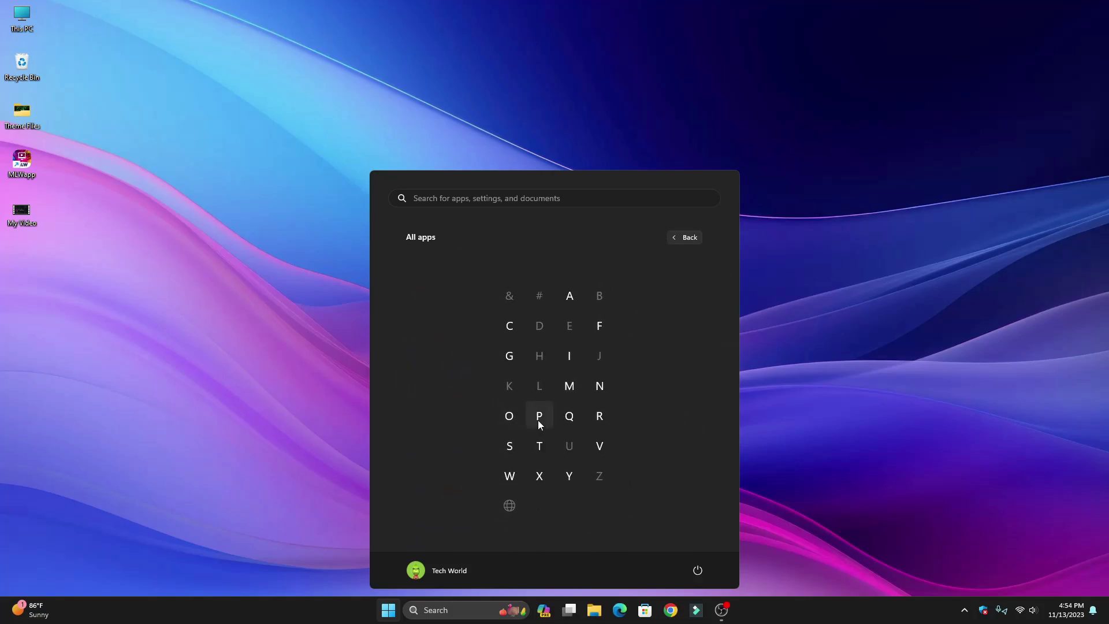
Step: Open Paint, show the layers, and add a new transparent layer above the white background
{"action": "left_click", "coordinate": [538, 421]}
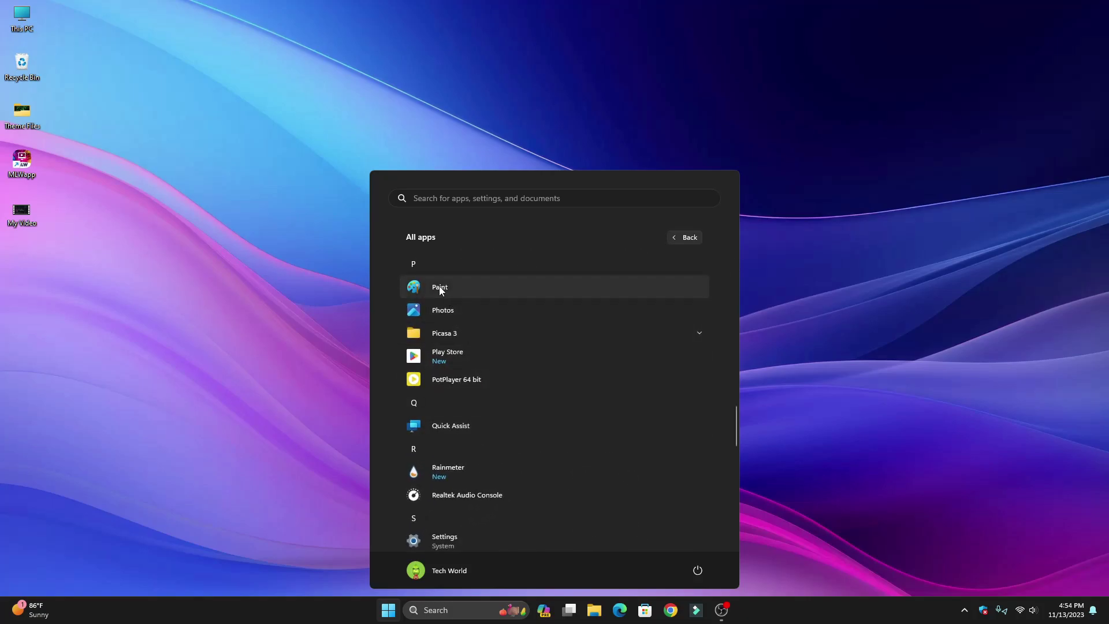
{"action": "left_click", "coordinate": [455, 289]}
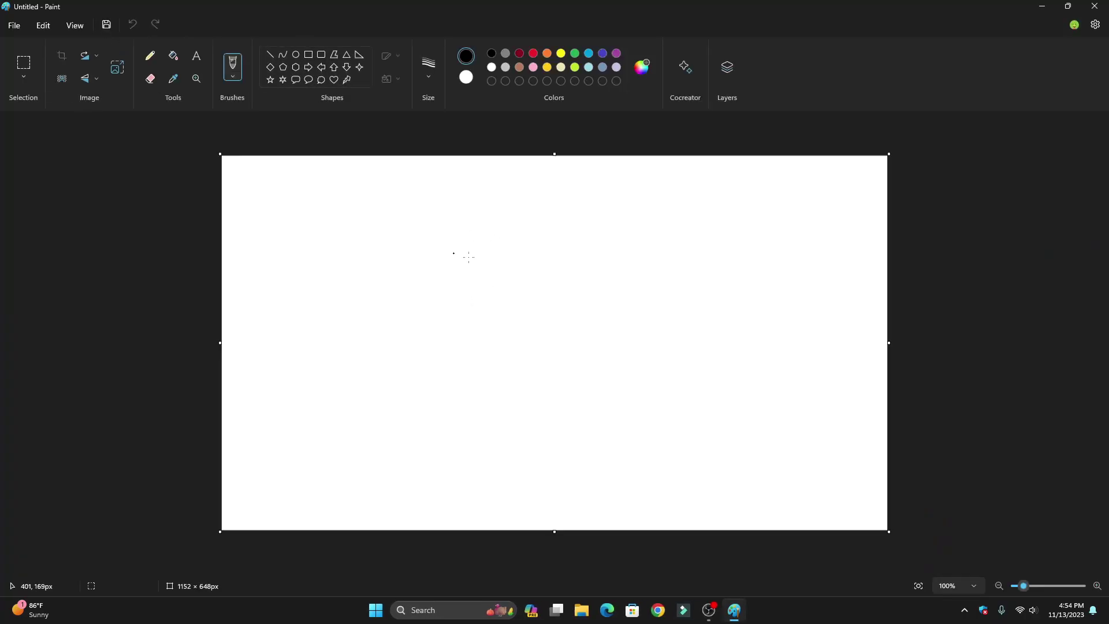
{"action": "left_click", "coordinate": [726, 72]}
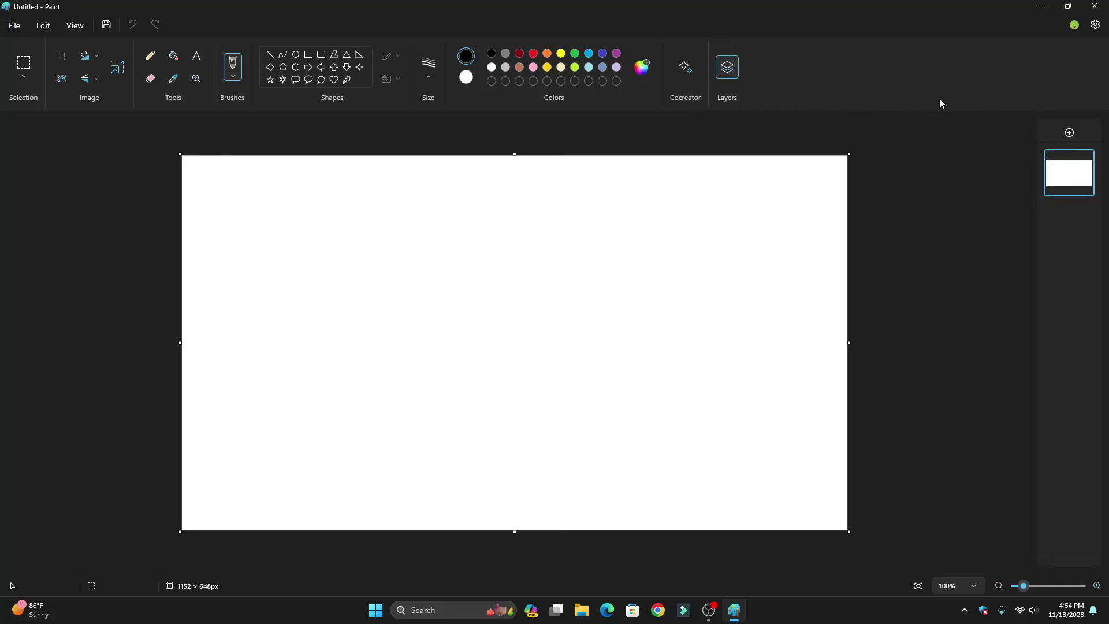
{"action": "left_click", "coordinate": [1069, 133]}
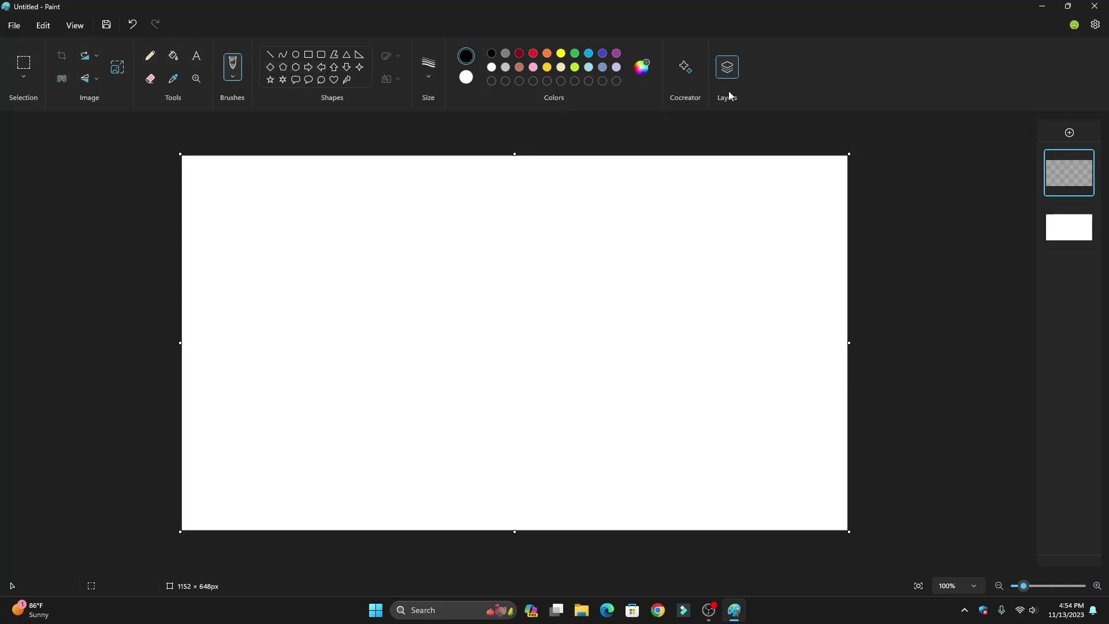
Step: Generate Cocreator images from the description "cat walking in the wood" in the Anime style
{"action": "left_click", "coordinate": [691, 68]}
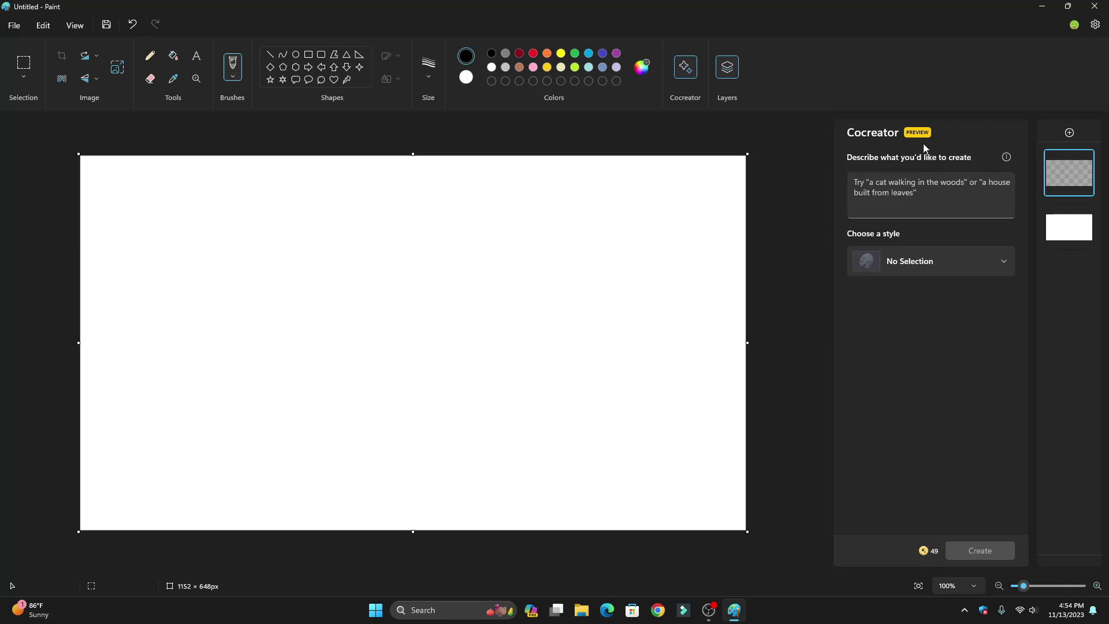
{"action": "left_click", "coordinate": [998, 259]}
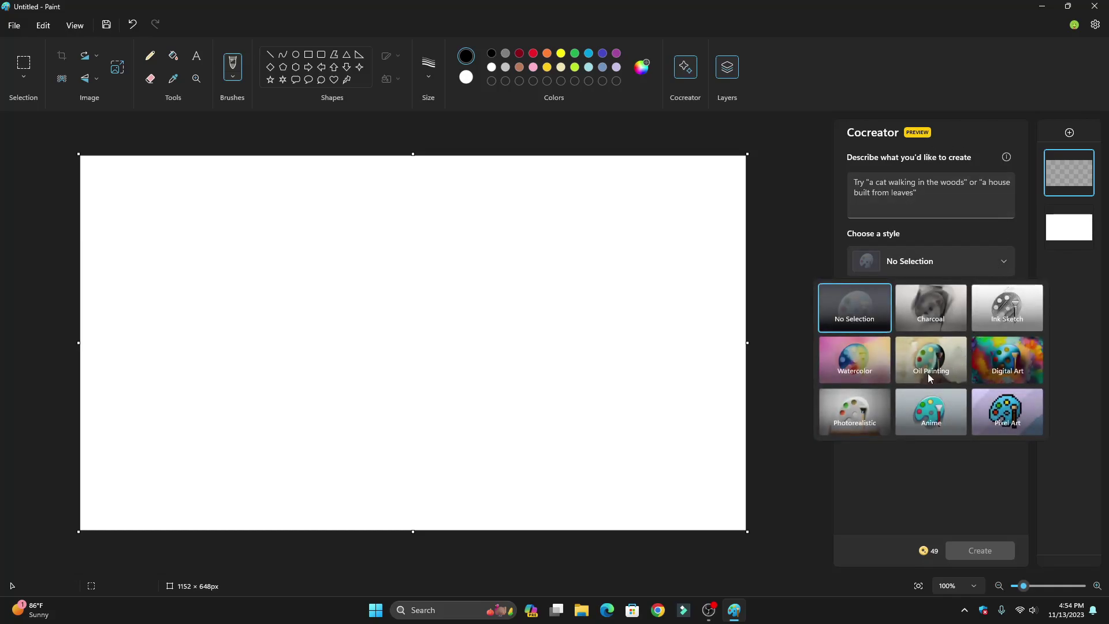
{"action": "left_click", "coordinate": [854, 420]}
{"action": "left_click", "coordinate": [941, 263]}
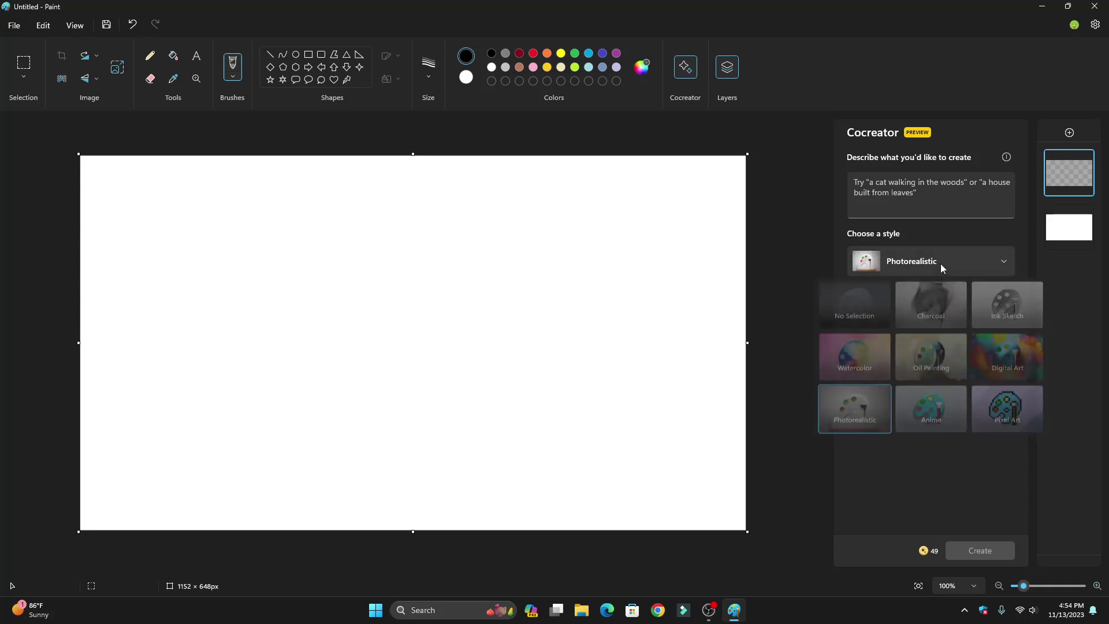
{"action": "left_click", "coordinate": [931, 421]}
{"action": "left_click", "coordinate": [899, 201]}
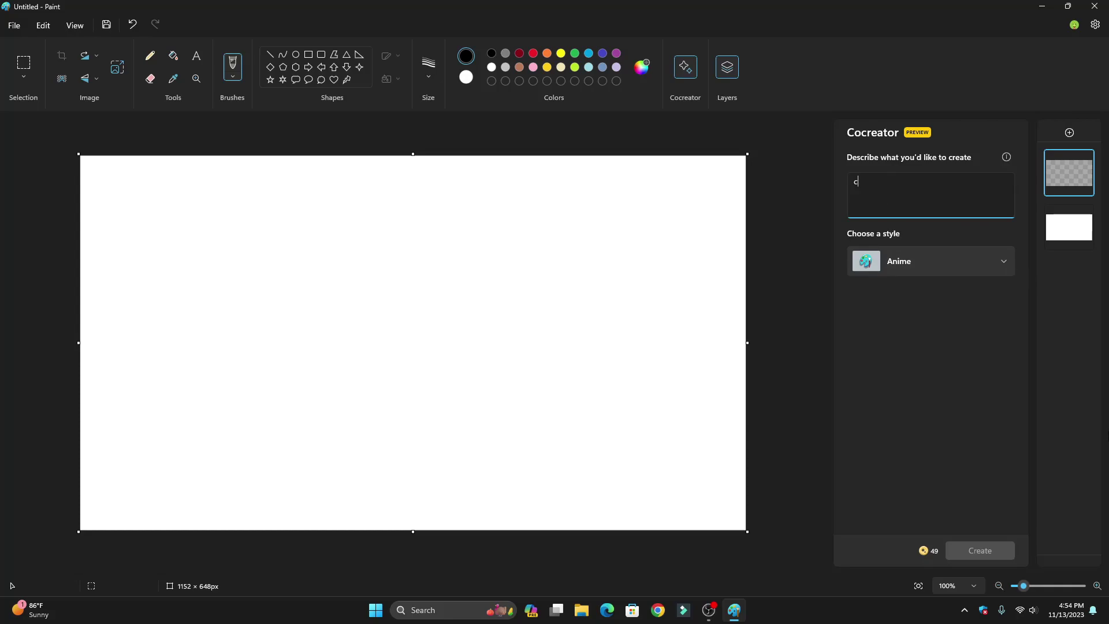
{"action": "type", "text": "cat walking in t"}
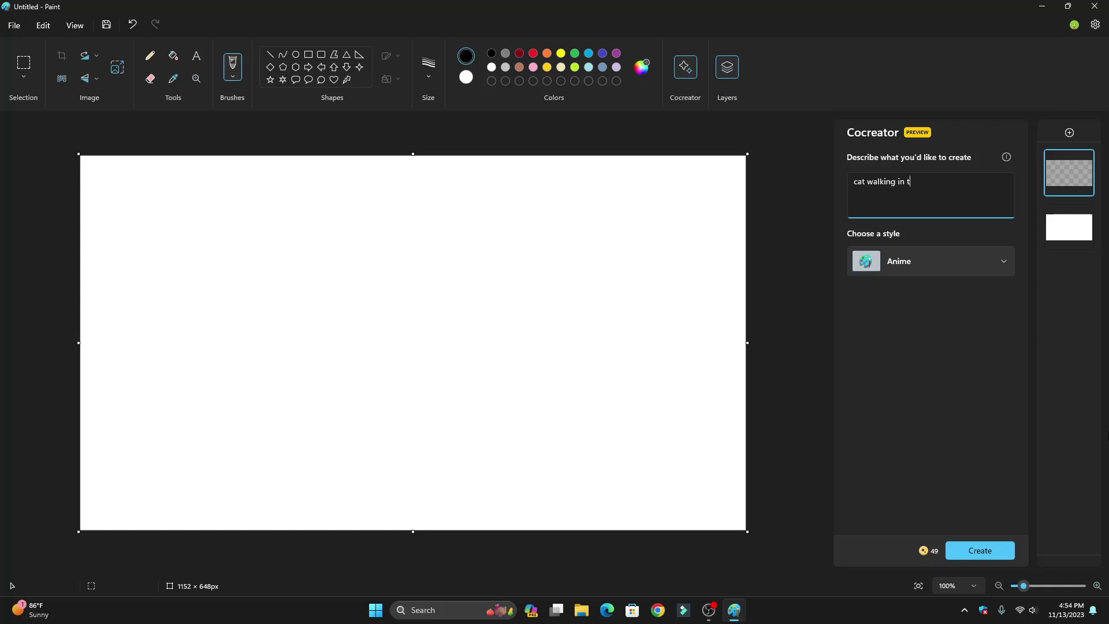
{"action": "type", "text": "he wood"}
{"action": "left_click", "coordinate": [980, 552]}
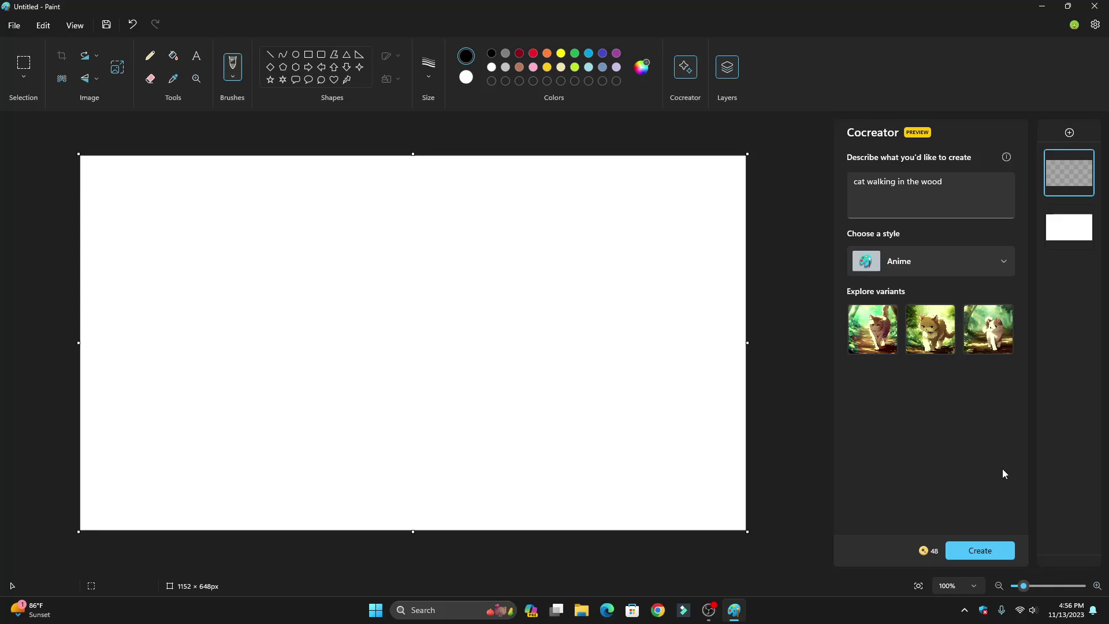
Step: Insert the second cat variant, scale it to about 535 × 520 px, and position it on the left half of the canvas
{"action": "left_click", "coordinate": [931, 339]}
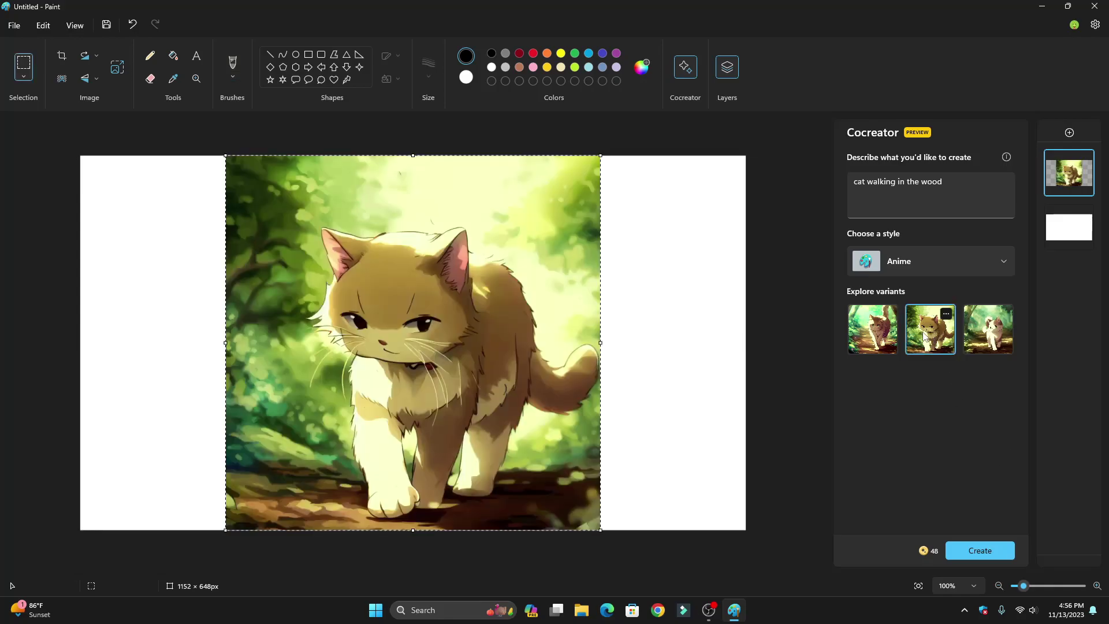
{"action": "left_click_drag", "start_coordinate": [505, 279], "coordinate": [383, 272]}
{"action": "left_click_drag", "start_coordinate": [486, 156], "coordinate": [421, 228]}
{"action": "left_click_drag", "start_coordinate": [335, 335], "coordinate": [310, 272]}
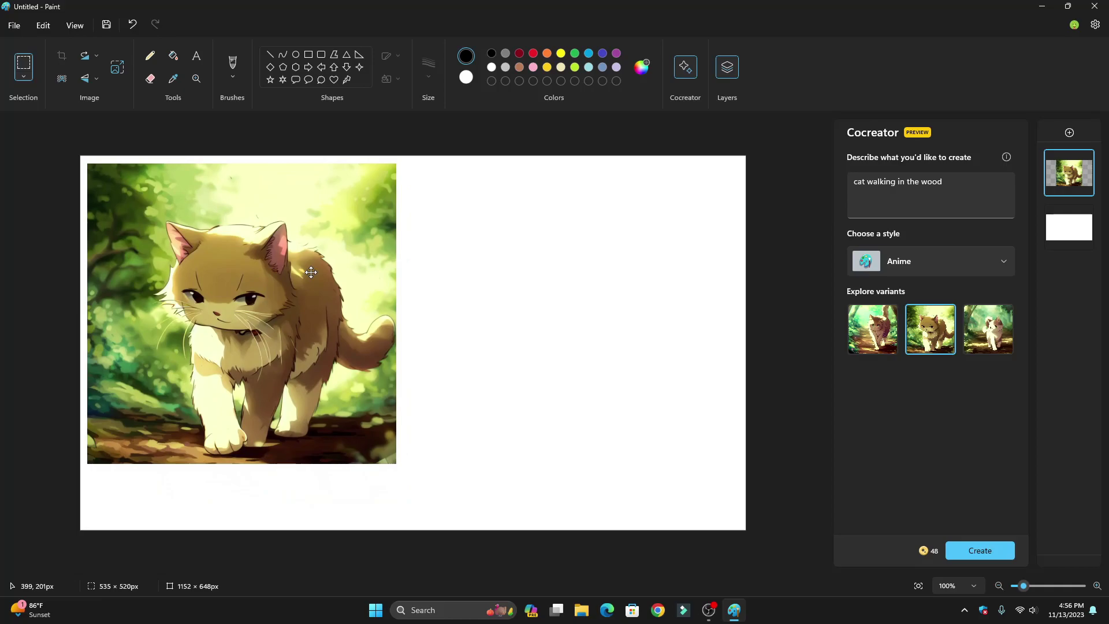
Step: Insert the third cat variant, resize it to about 568 × 518 px, and align it beside the first cat picture
{"action": "left_click", "coordinate": [999, 346]}
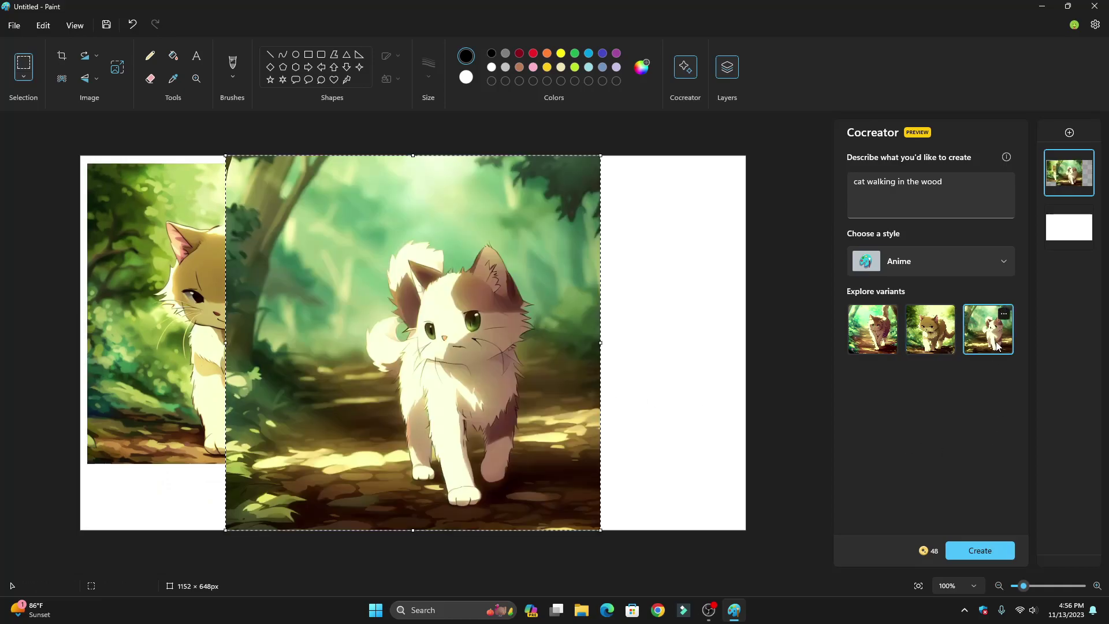
{"action": "left_click_drag", "start_coordinate": [462, 352], "coordinate": [506, 344]}
{"action": "left_click_drag", "start_coordinate": [274, 525], "coordinate": [392, 462]}
{"action": "left_click_drag", "start_coordinate": [619, 367], "coordinate": [649, 370]}
{"action": "left_click_drag", "start_coordinate": [684, 321], "coordinate": [737, 322]}
{"action": "left_click_drag", "start_coordinate": [582, 342], "coordinate": [556, 339]}
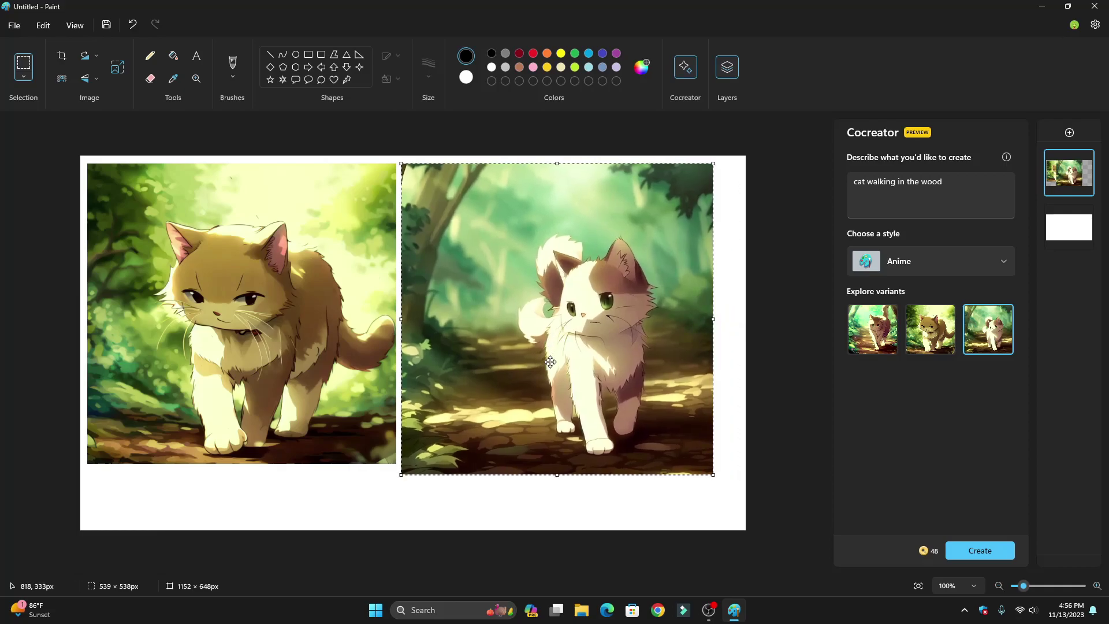
{"action": "left_click_drag", "start_coordinate": [557, 475], "coordinate": [557, 463]}
{"action": "left_click_drag", "start_coordinate": [711, 312], "coordinate": [728, 317]}
{"action": "left_click_drag", "start_coordinate": [581, 363], "coordinate": [583, 362]}
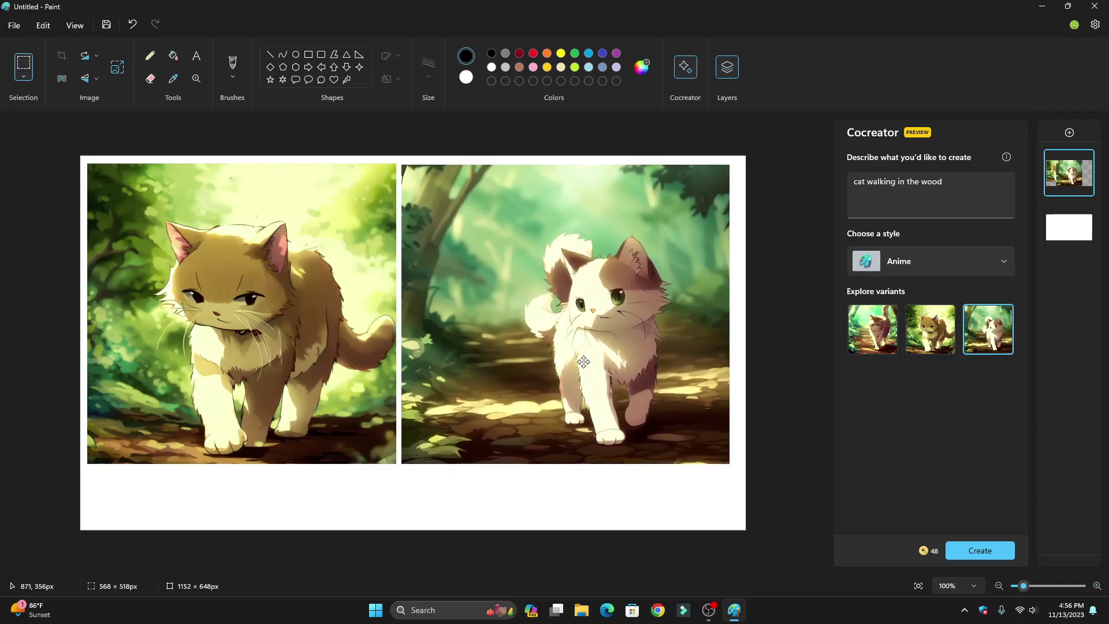
Step: Generate new Cocreator images from the description "a bird flying" in the Oil Painting style
{"action": "left_click_drag", "start_coordinate": [951, 190], "coordinate": [852, 183]}
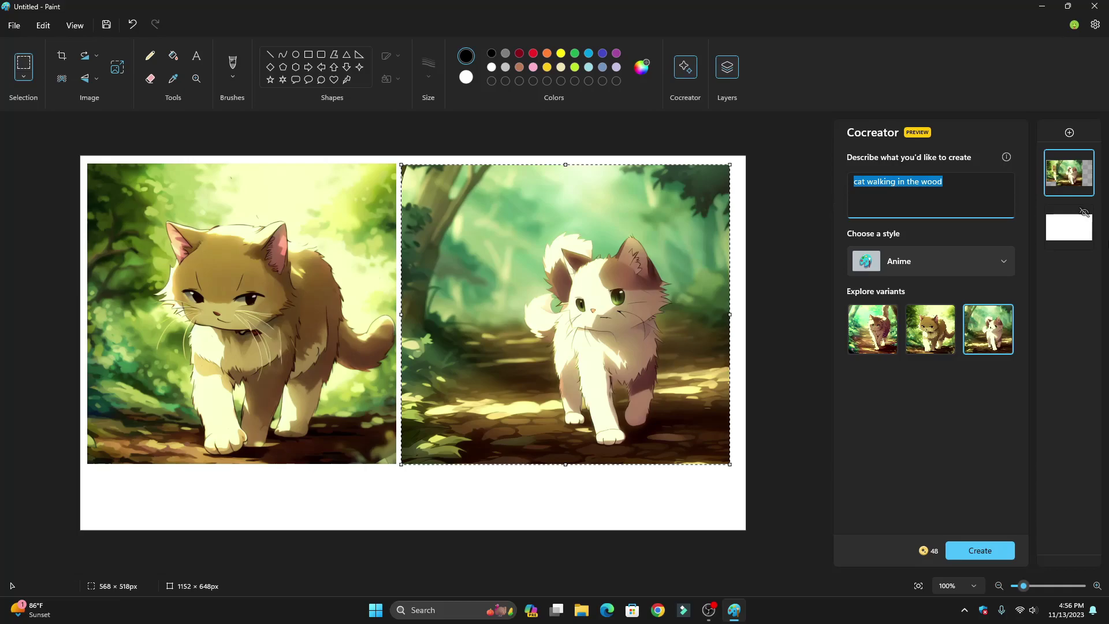
{"action": "key", "text": "BackSpace"}
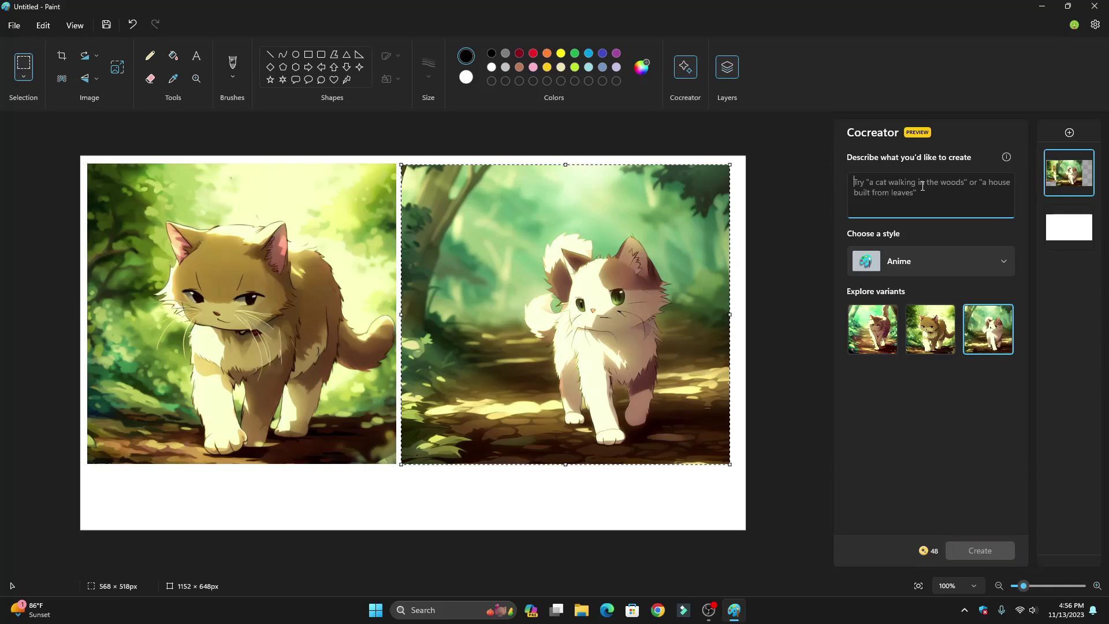
{"action": "type", "text": "a bird"}
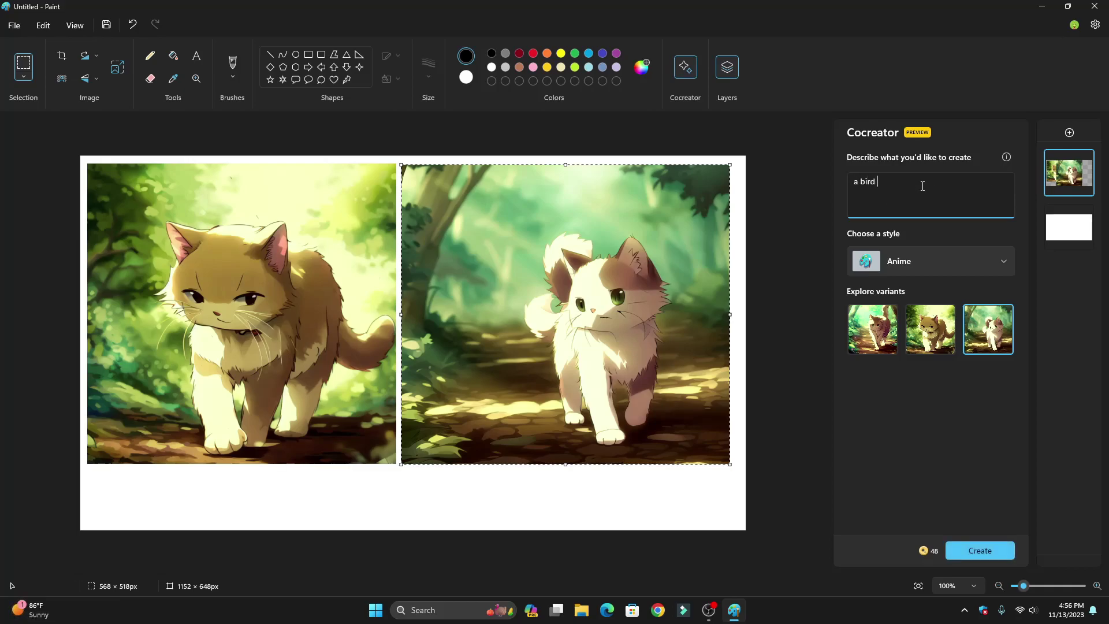
{"action": "type", "text": " flying"}
{"action": "left_click", "coordinate": [924, 268]}
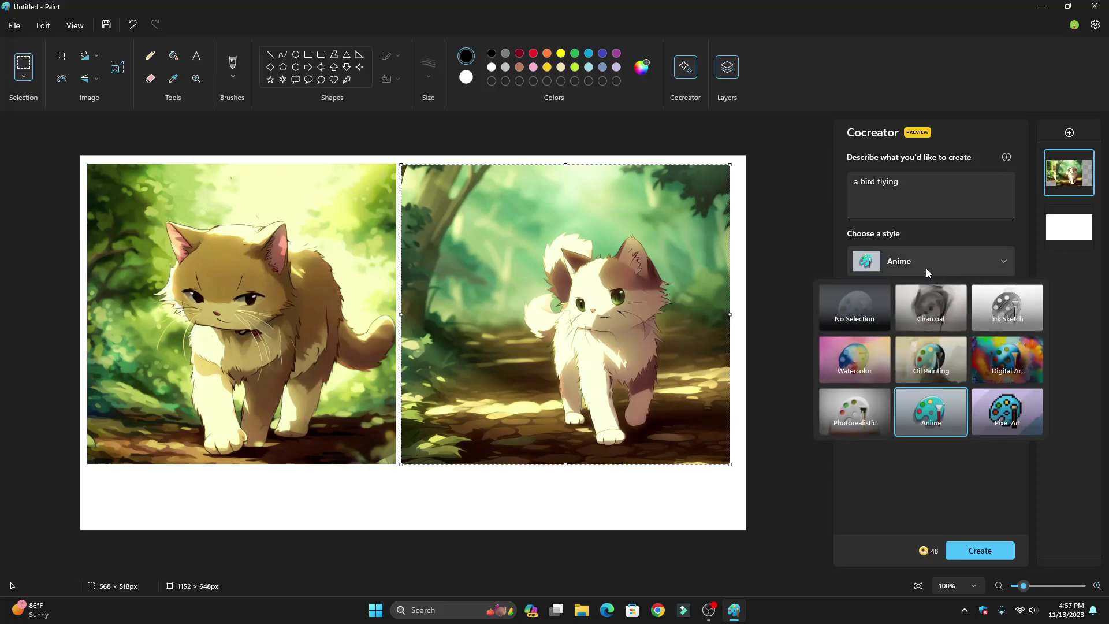
{"action": "left_click", "coordinate": [928, 373]}
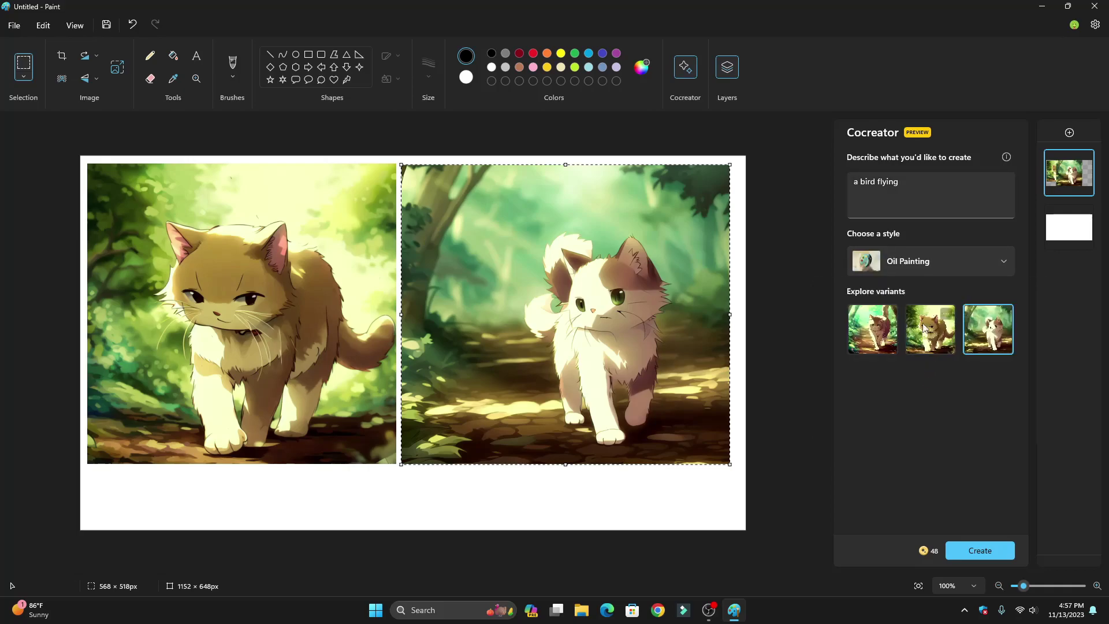
{"action": "left_click", "coordinate": [976, 554]}
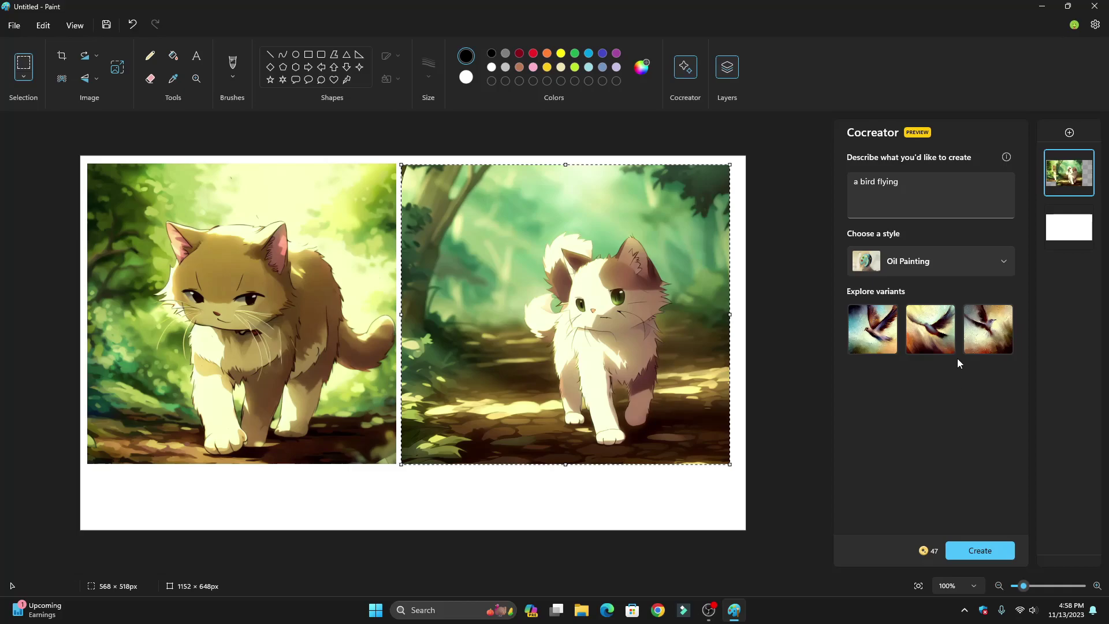
{"action": "left_click", "coordinate": [877, 341]}
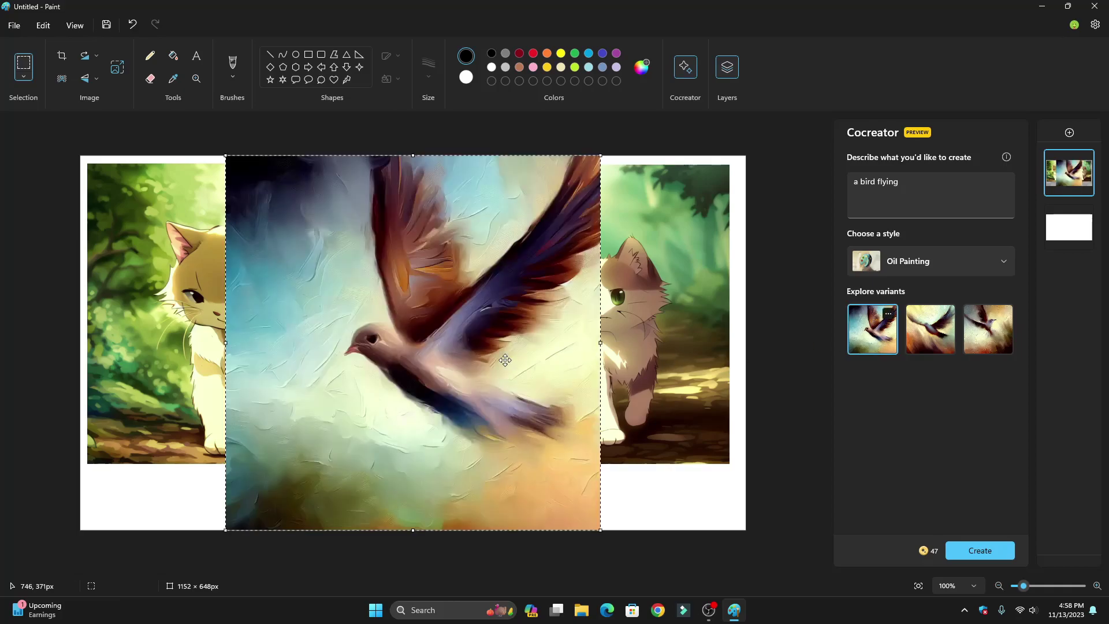
{"action": "left_click_drag", "start_coordinate": [601, 156], "coordinate": [194, 471]}
{"action": "left_click", "coordinate": [259, 304]}
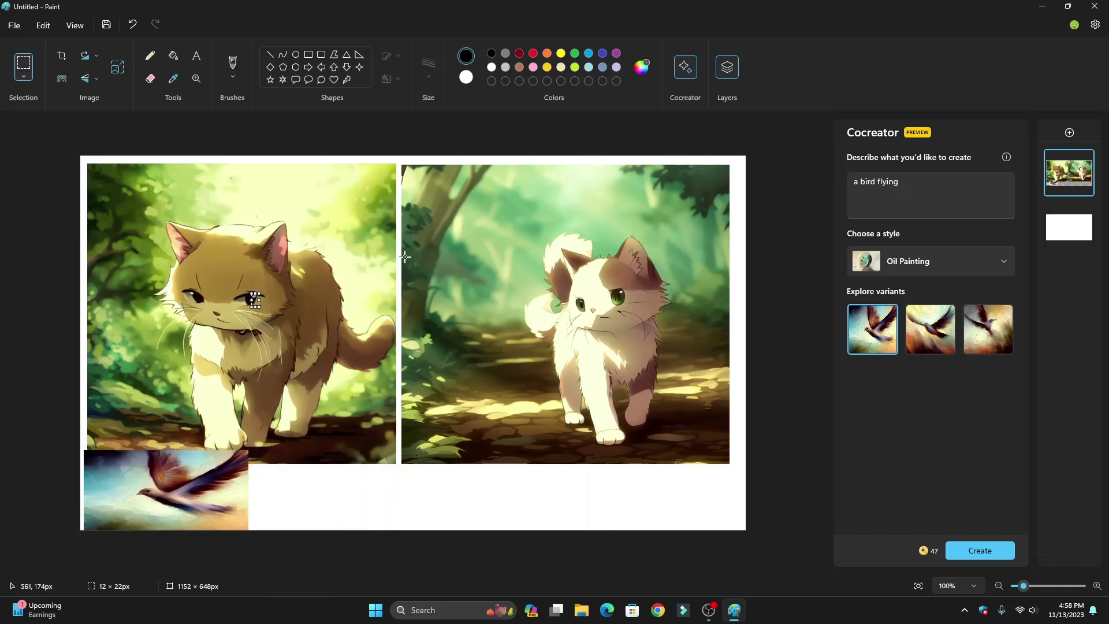
{"action": "key", "text": "ctrl+z"}
Step: Insert the second bird variant, resize it to about 333 × 262 px, and place it at the lower middle, overlapping both cat pictures
{"action": "left_click", "coordinate": [947, 334]}
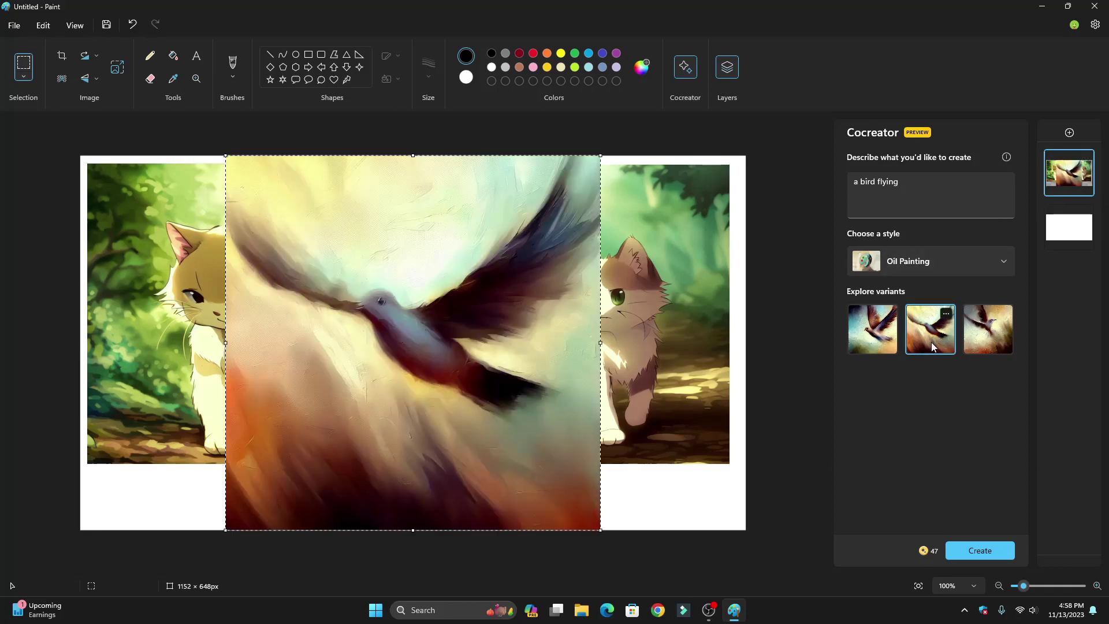
{"action": "left_click_drag", "start_coordinate": [600, 156], "coordinate": [418, 490]}
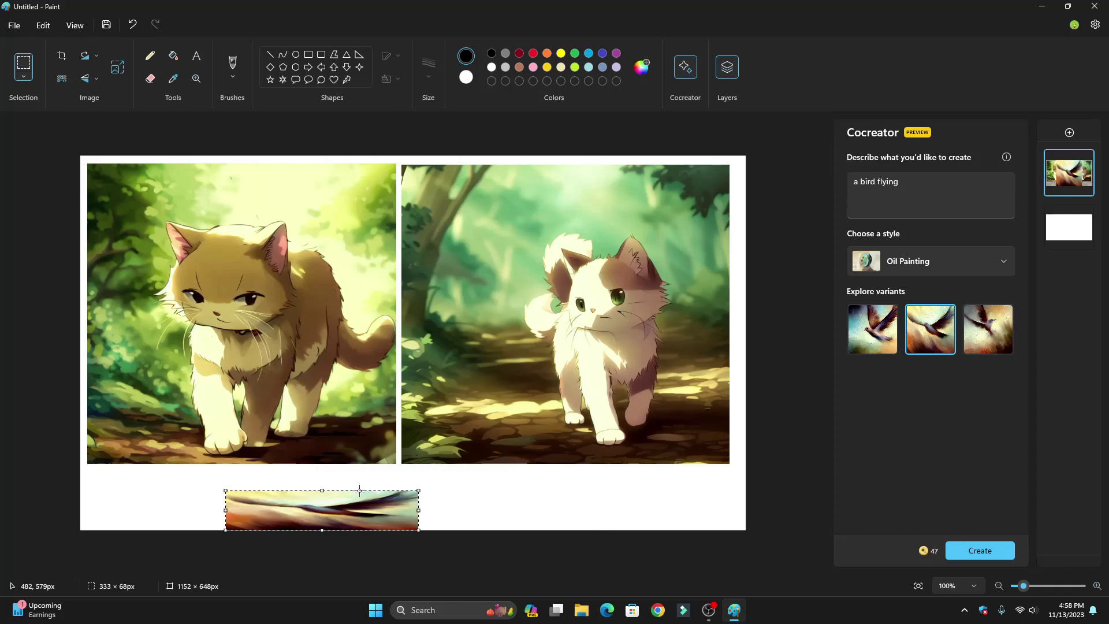
{"action": "left_click_drag", "start_coordinate": [317, 491], "coordinate": [425, 275]}
{"action": "left_click_drag", "start_coordinate": [411, 327], "coordinate": [409, 408]}
{"action": "left_click_drag", "start_coordinate": [418, 359], "coordinate": [409, 464]}
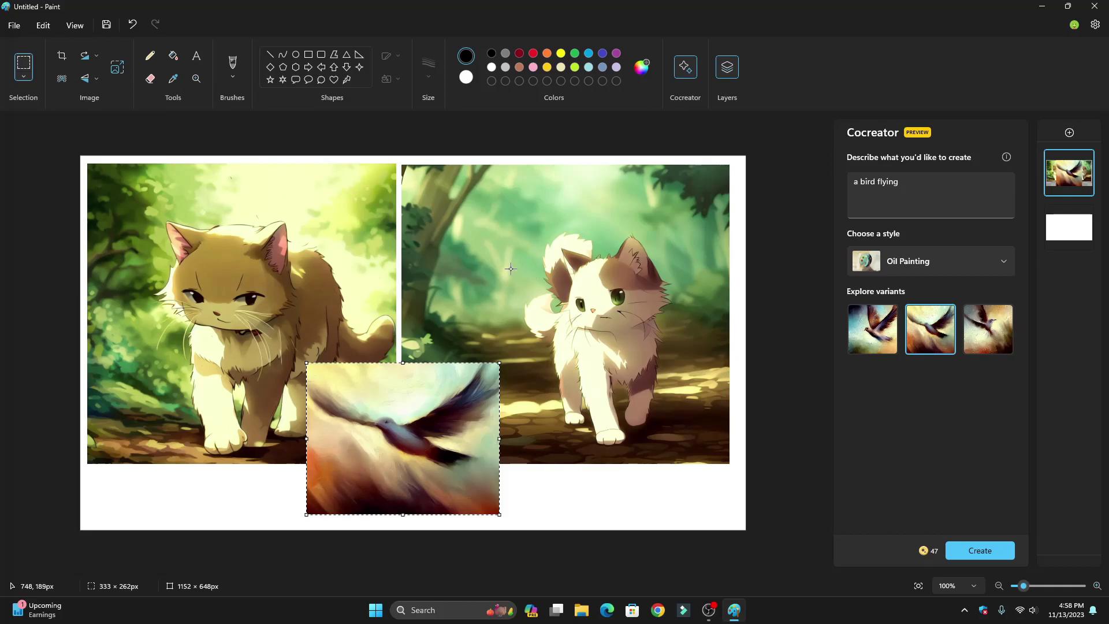
Step: Save the picture as a flattened PNG named Untitled on the Desktop
{"action": "left_click", "coordinate": [14, 28]}
{"action": "mouse_move", "coordinate": [40, 143]}
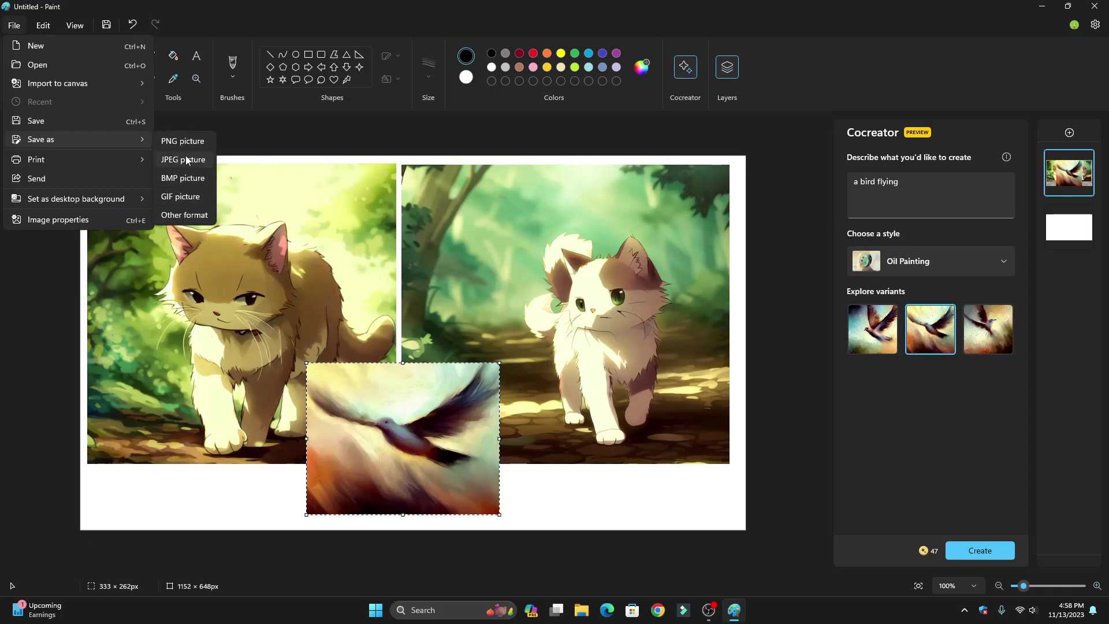
{"action": "left_click", "coordinate": [186, 141]}
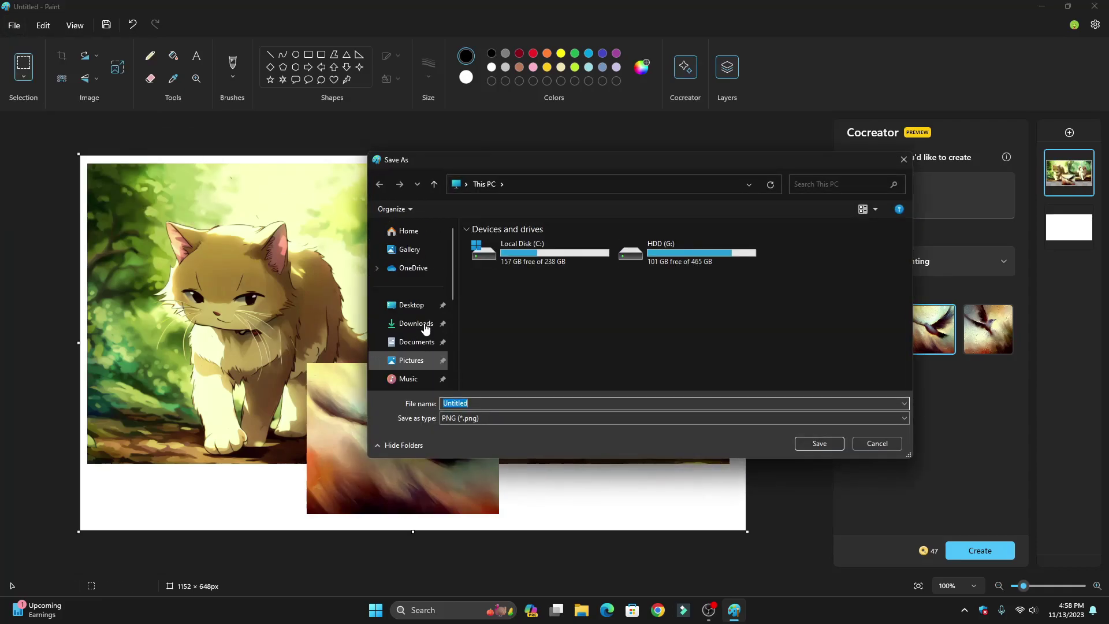
{"action": "left_click", "coordinate": [421, 308]}
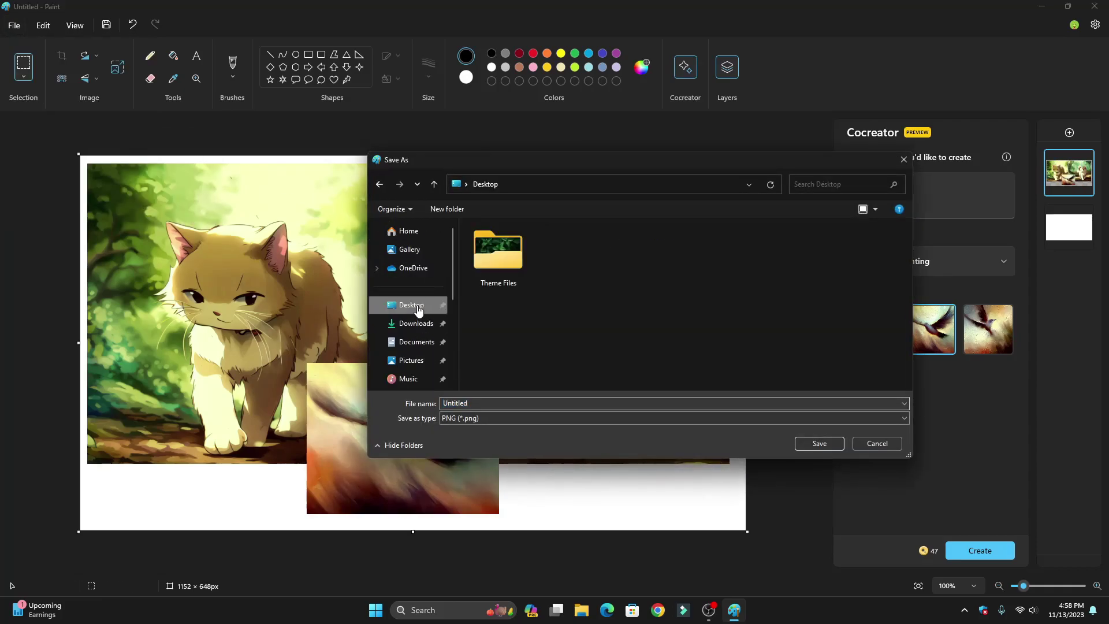
{"action": "left_click", "coordinate": [825, 443]}
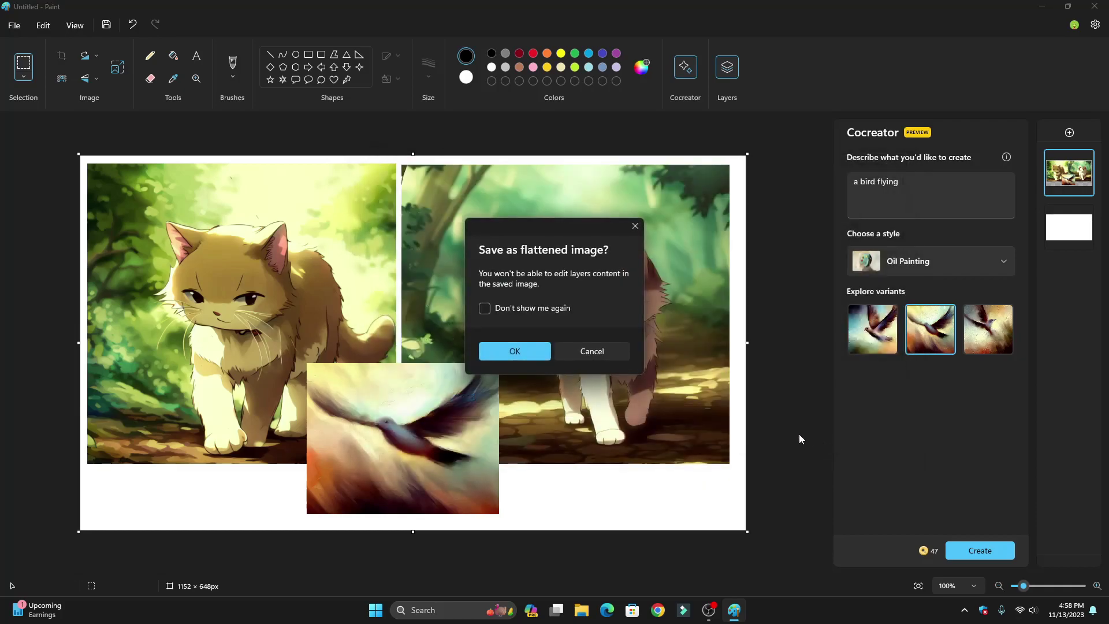
{"action": "left_click", "coordinate": [515, 352]}
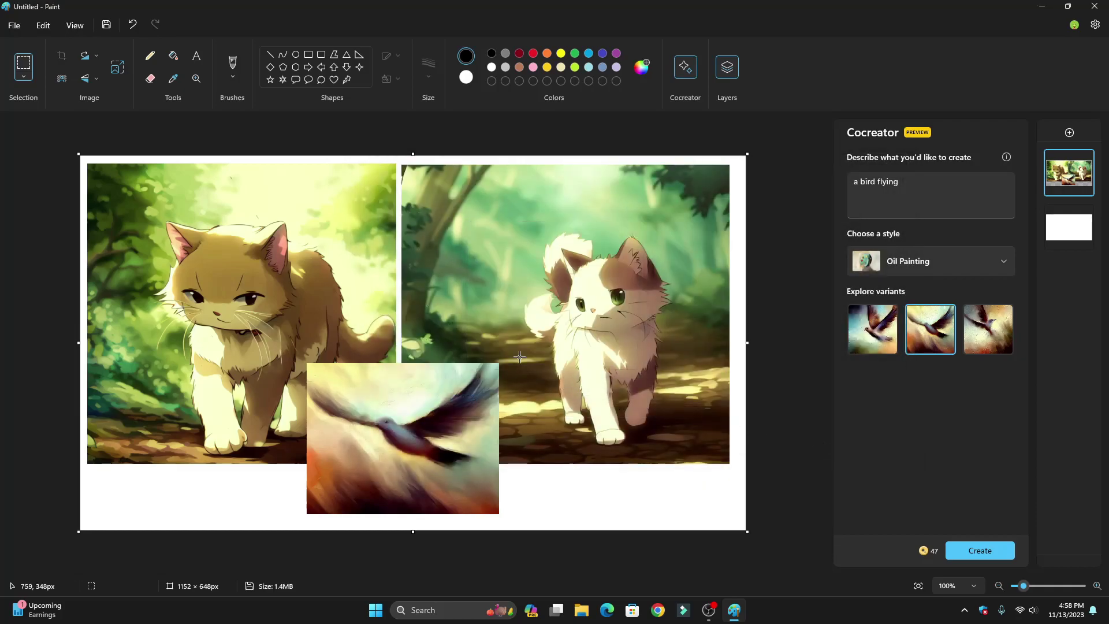
Step: Minimize Paint, open the saved Untitled image from the desktop to check it, and close the viewer
{"action": "left_click", "coordinate": [1041, 5]}
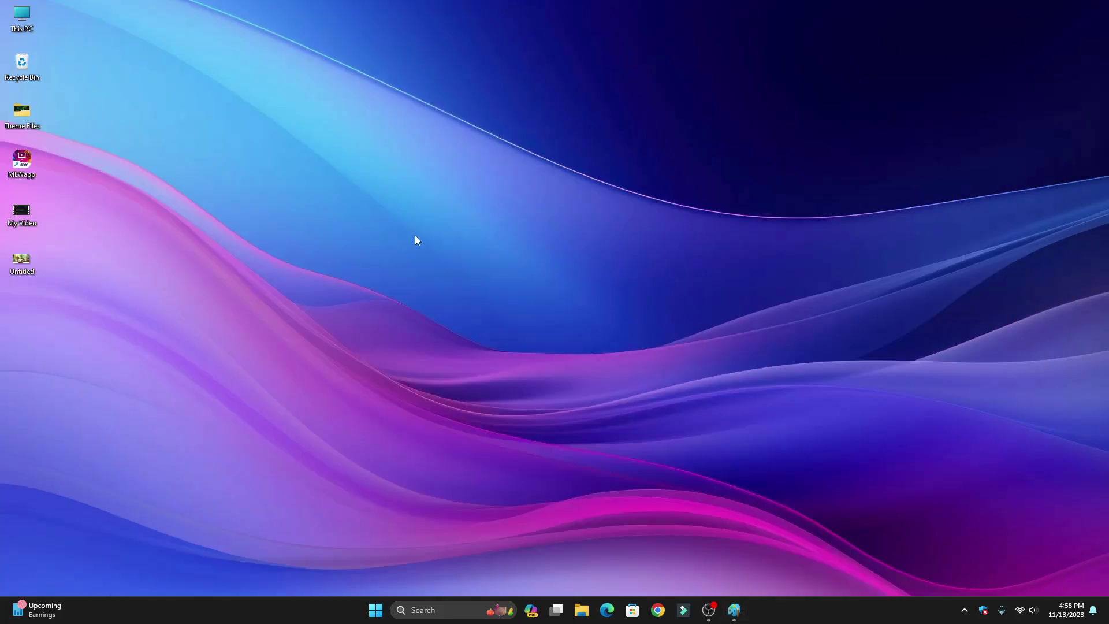
{"action": "double_click", "coordinate": [23, 261]}
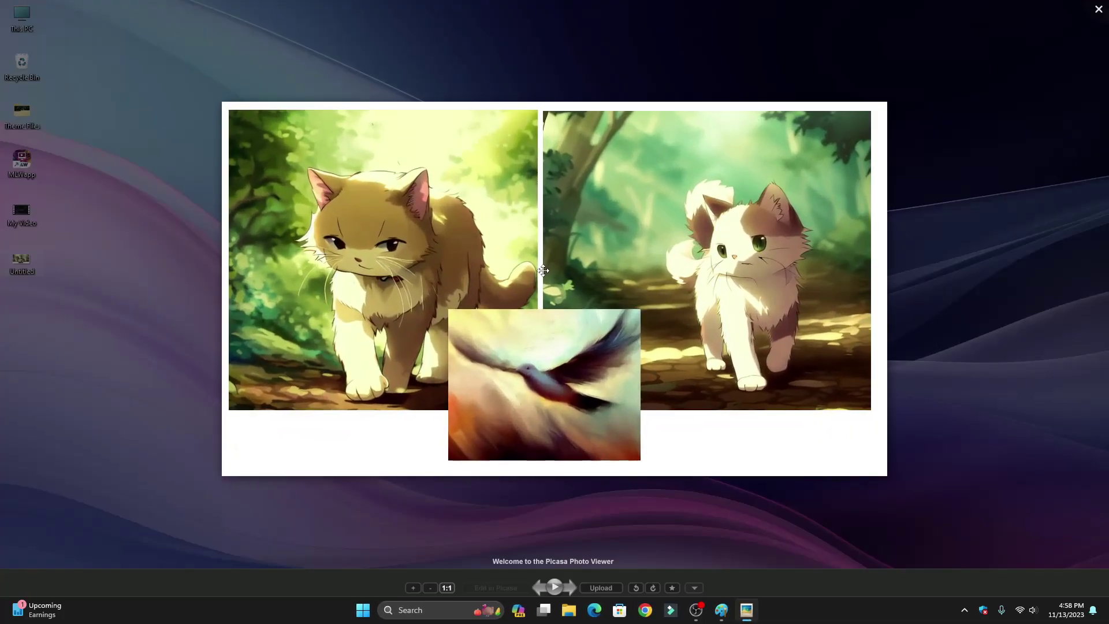
{"action": "scroll", "coordinate": [545, 261], "scroll_direction": "down", "scroll_amount": 1}
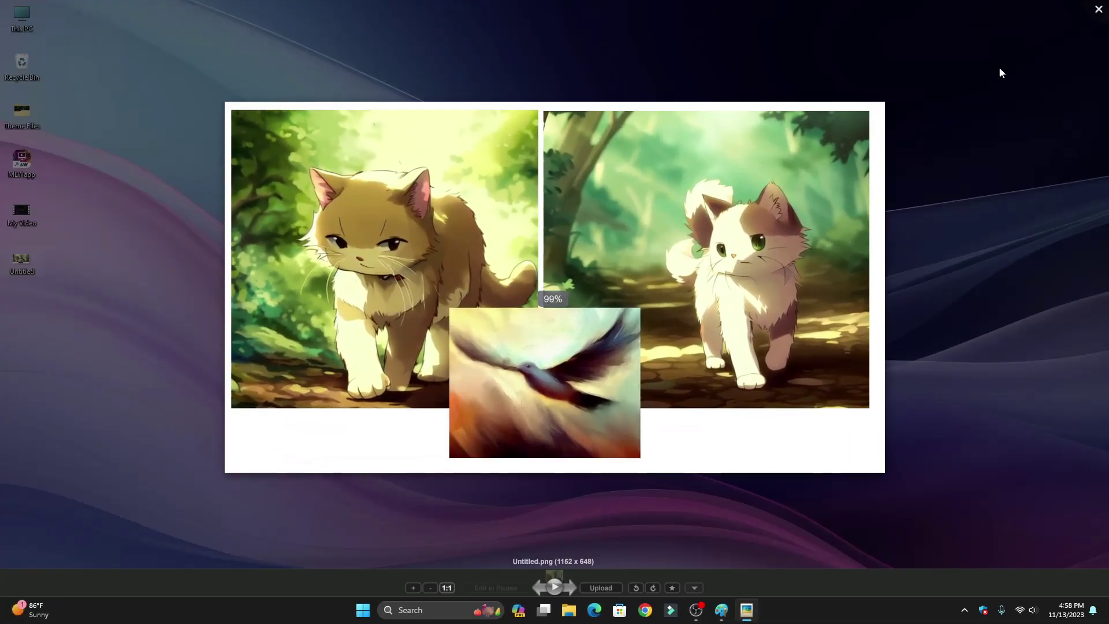
{"action": "left_click", "coordinate": [1012, 79]}
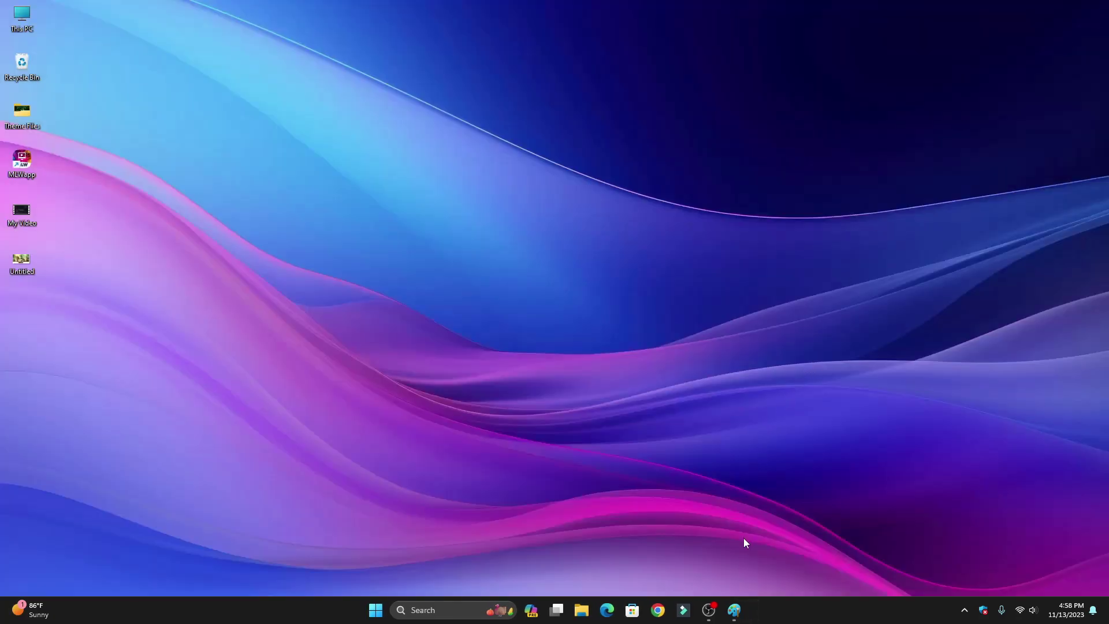
Step: Return to Paint and review the information on how Cocreator works and its available styles
{"action": "left_click", "coordinate": [734, 610]}
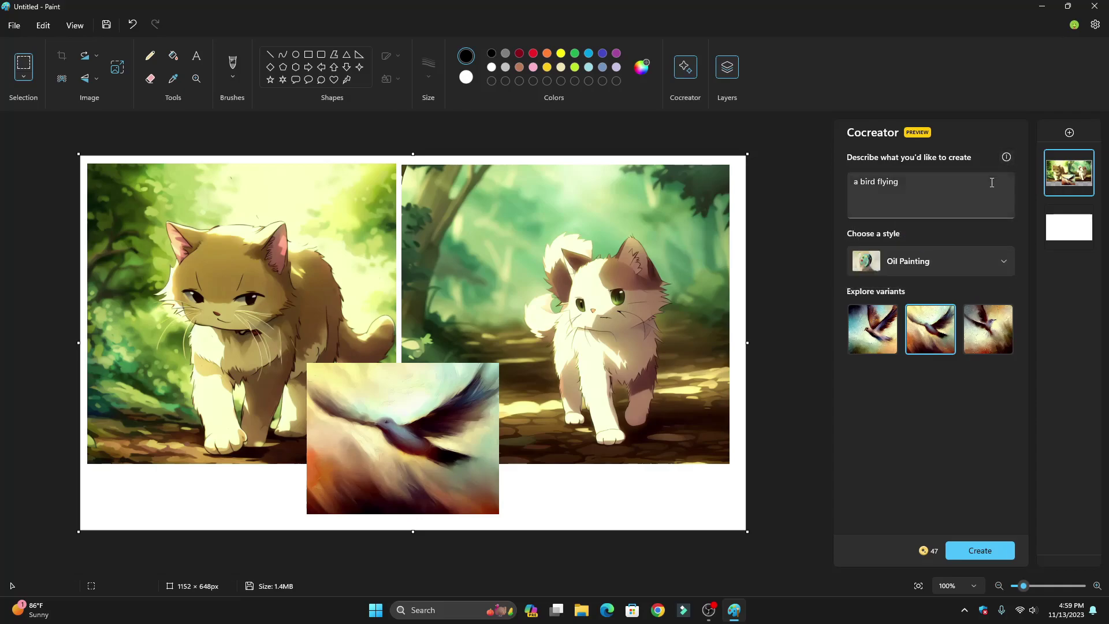
{"action": "left_click", "coordinate": [1005, 159]}
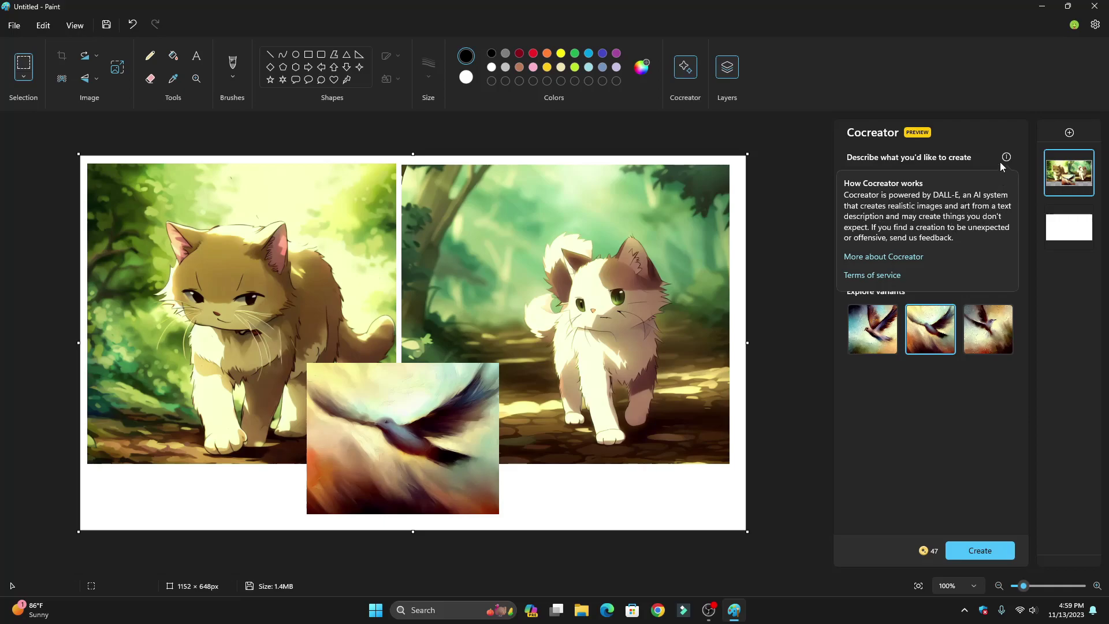
{"action": "left_click", "coordinate": [947, 264]}
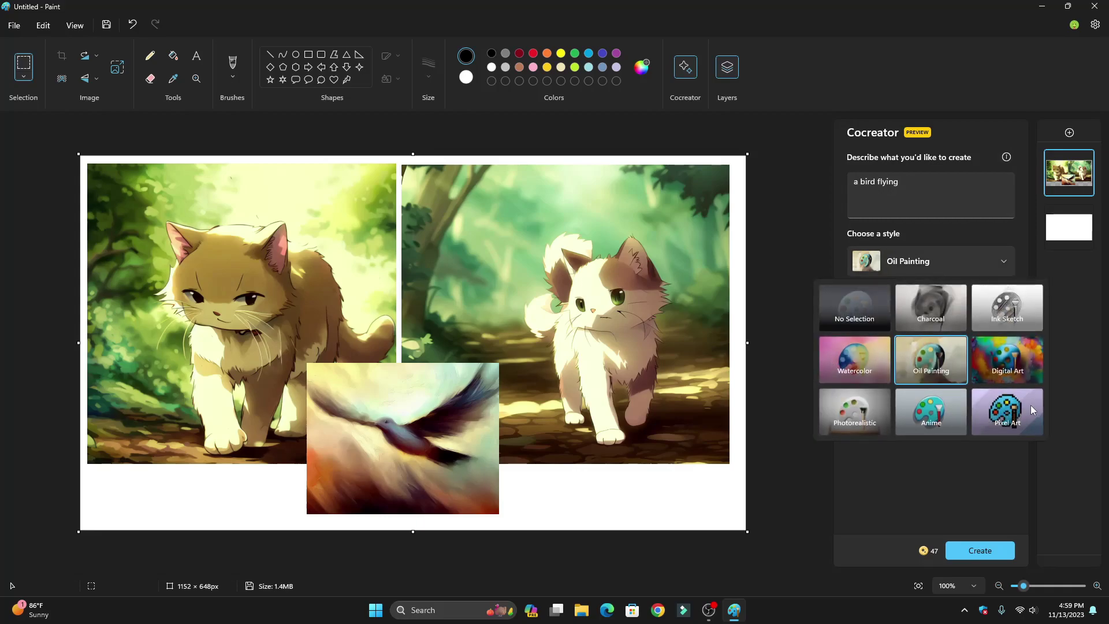
{"action": "left_click", "coordinate": [1049, 452]}
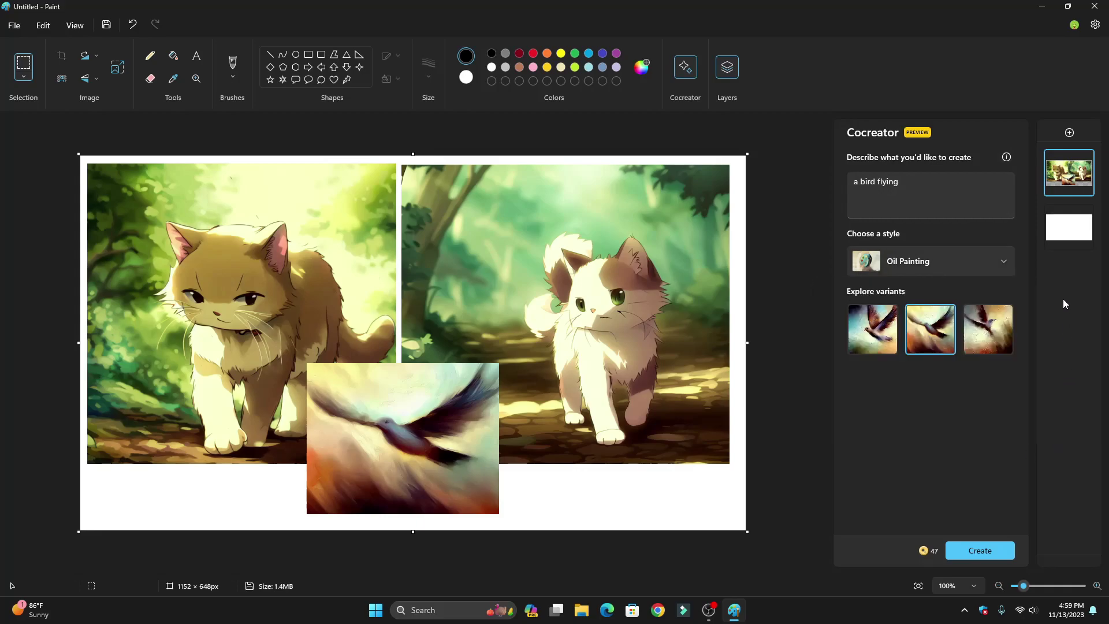
Step: Add another empty layer between the picture layer and the white background
{"action": "left_click", "coordinate": [1070, 133]}
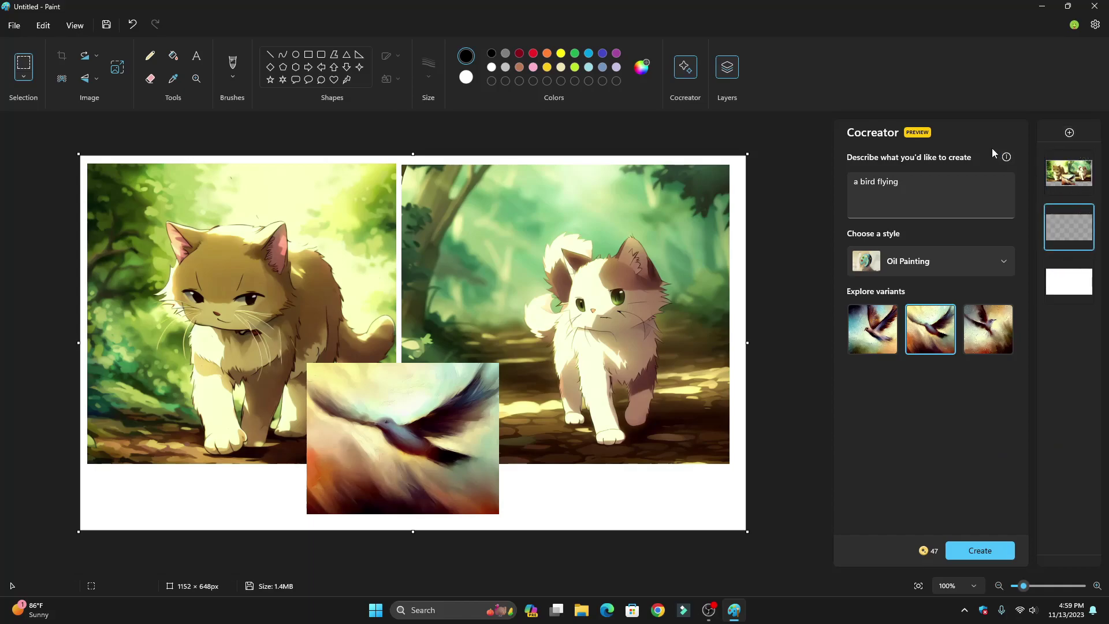